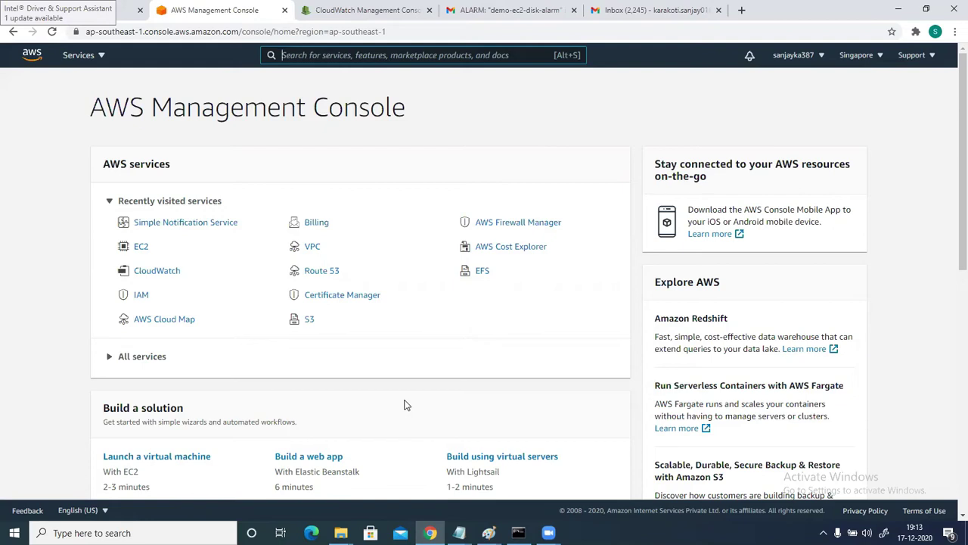
Step: Switch to the CloudWatch console and start creating a new rule from the Events page
{"action": "key", "text": "alt+s"}
{"action": "left_click", "coordinate": [348, 12]}
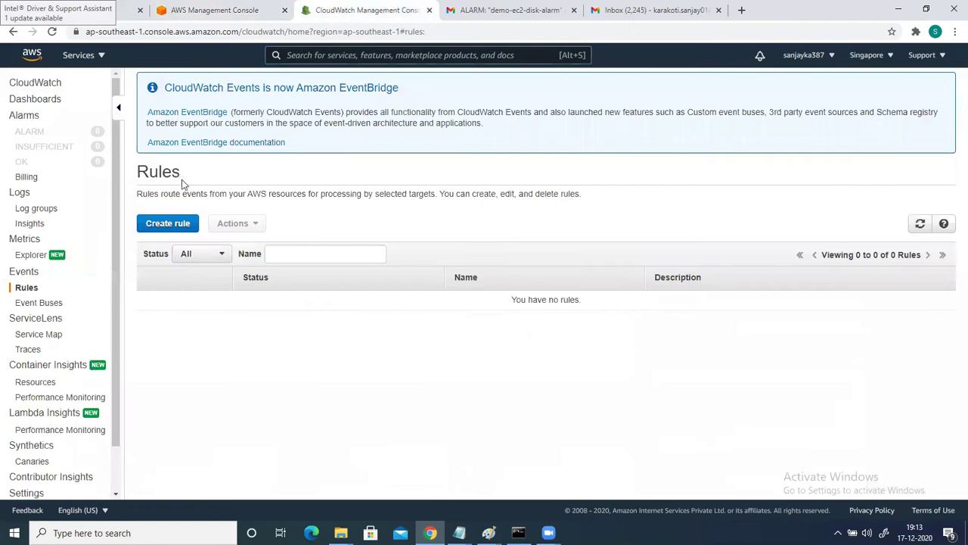
{"action": "left_click", "coordinate": [18, 277]}
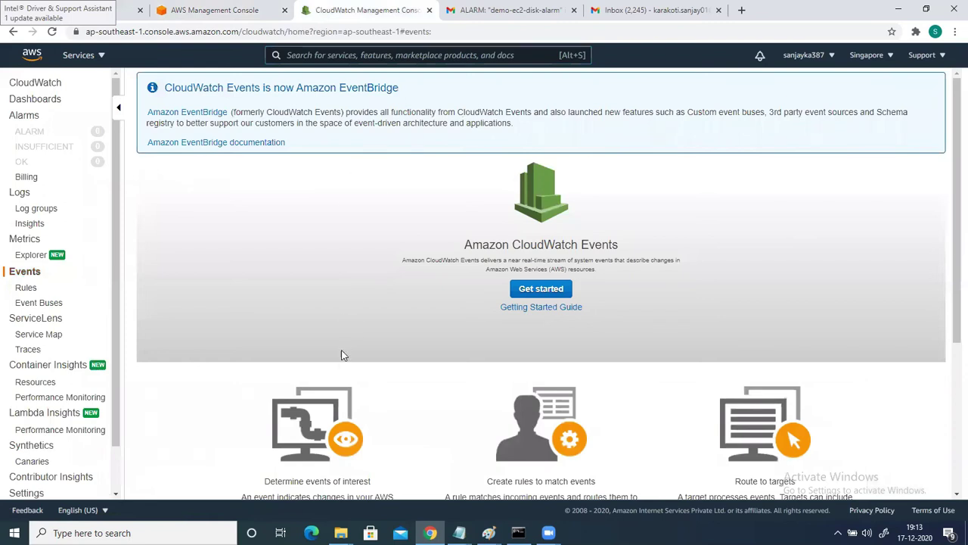
{"action": "left_click", "coordinate": [25, 289]}
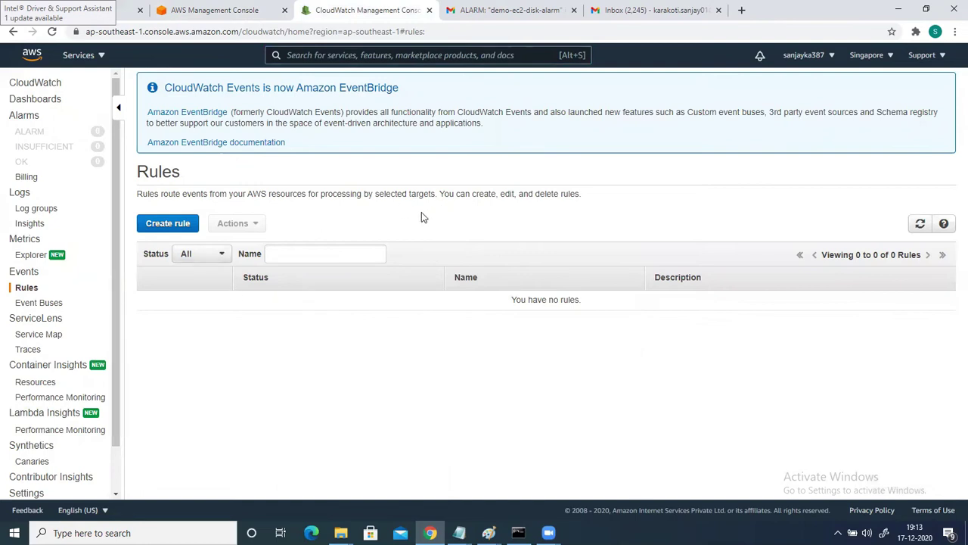
{"action": "left_click", "coordinate": [17, 277]}
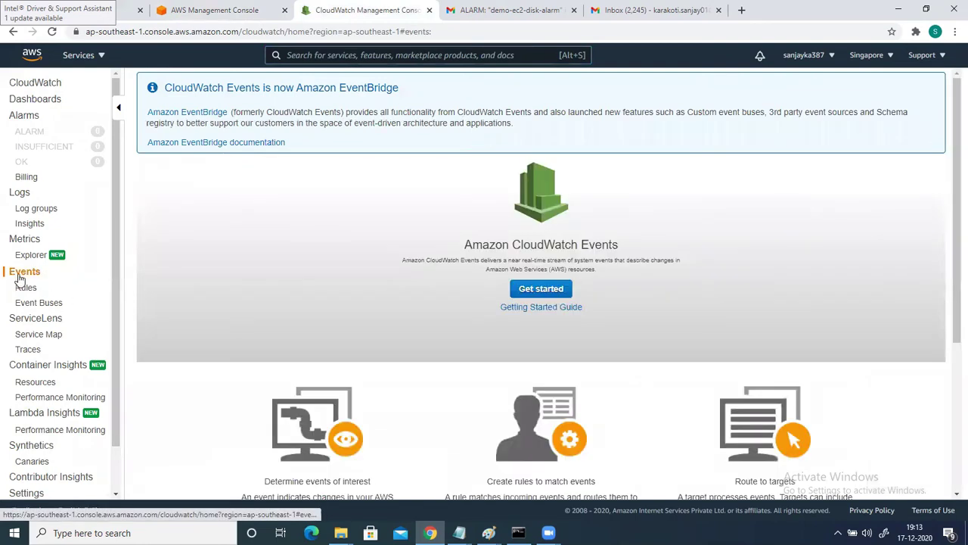
{"action": "left_click", "coordinate": [543, 292]}
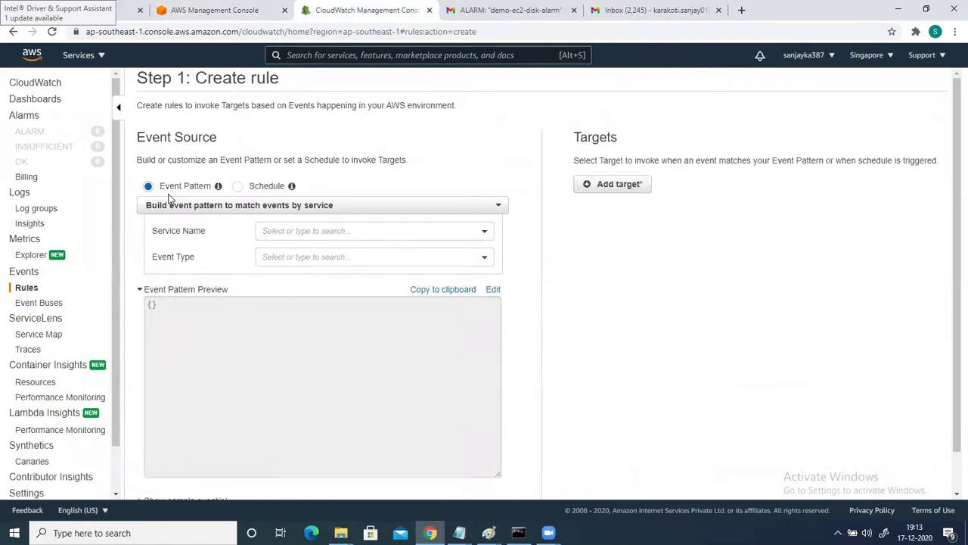
Step: Build an event pattern for the rule with the service name EC2 and the event type All Events
{"action": "left_click", "coordinate": [240, 187]}
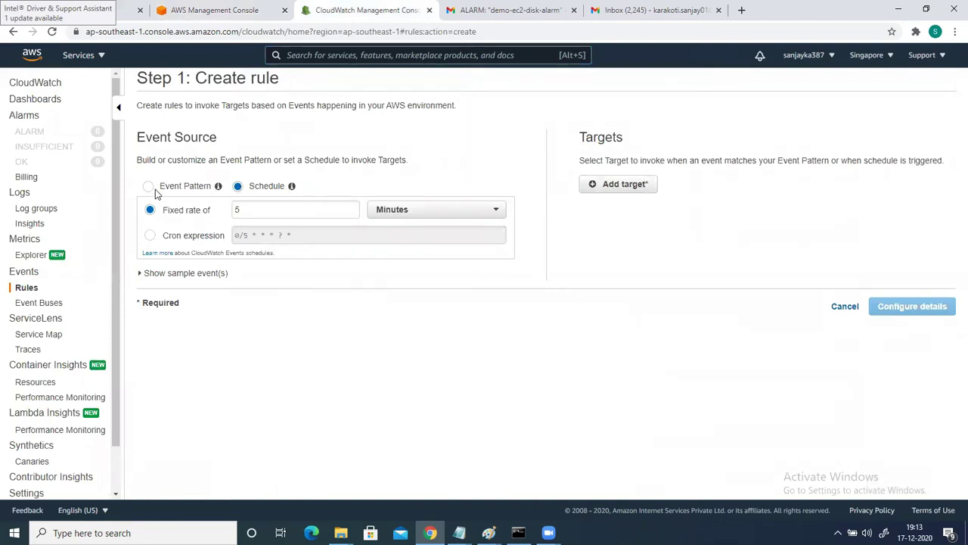
{"action": "left_click", "coordinate": [150, 188]}
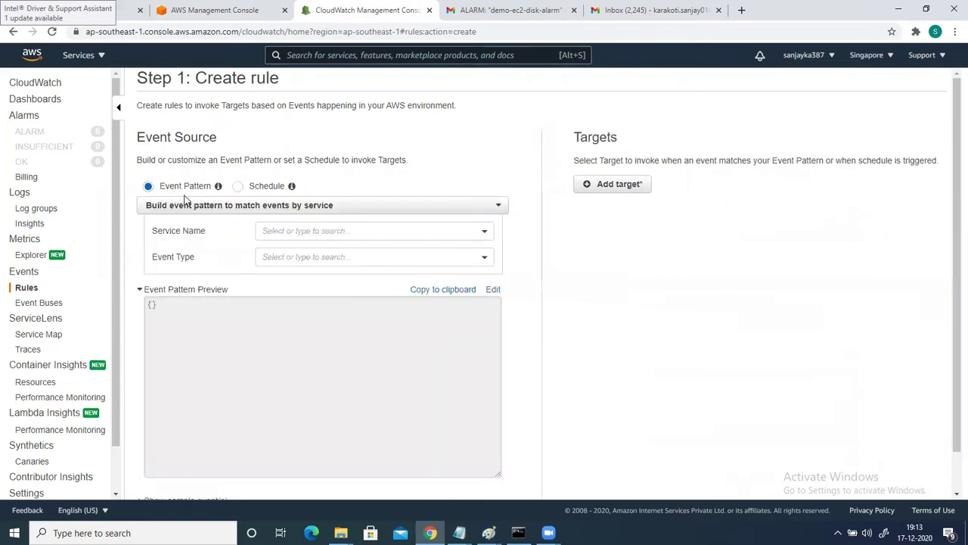
{"action": "left_click", "coordinate": [337, 233]}
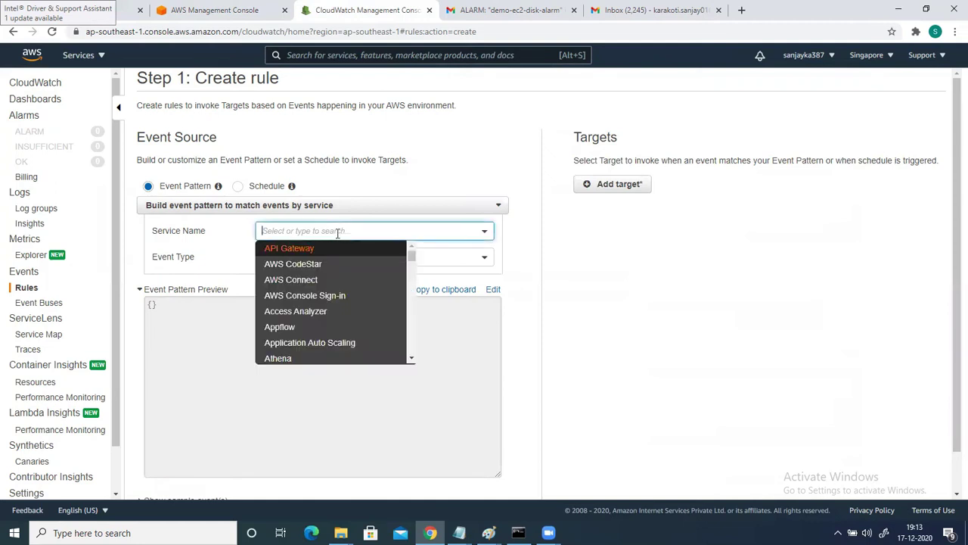
{"action": "type", "text": "ec2"}
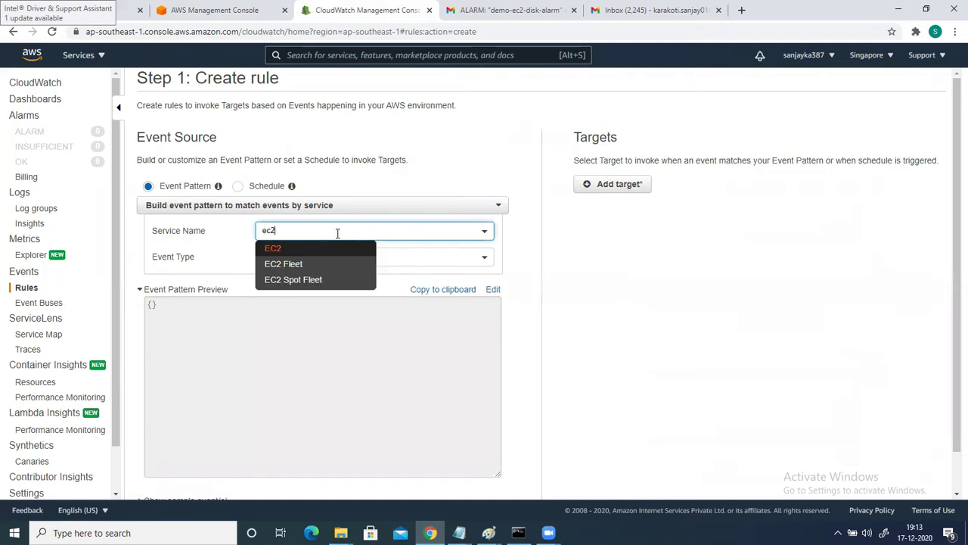
{"action": "left_click", "coordinate": [280, 253]}
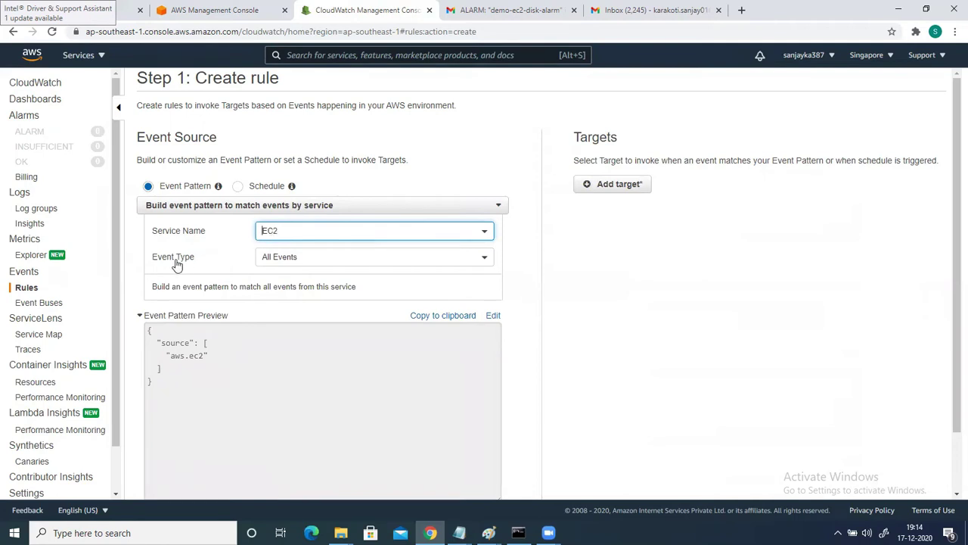
{"action": "left_click", "coordinate": [294, 258]}
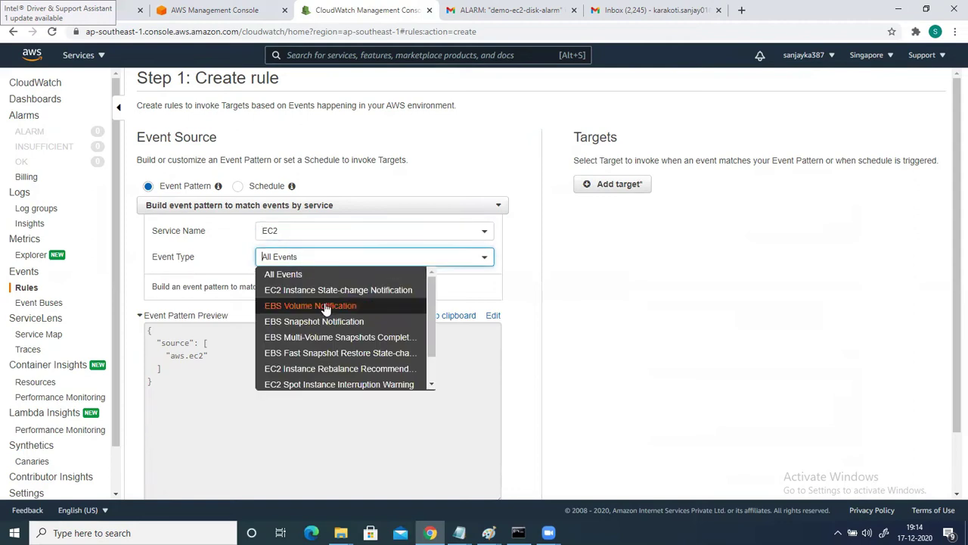
{"action": "scroll", "coordinate": [324, 308], "scroll_direction": "down", "scroll_amount": 5}
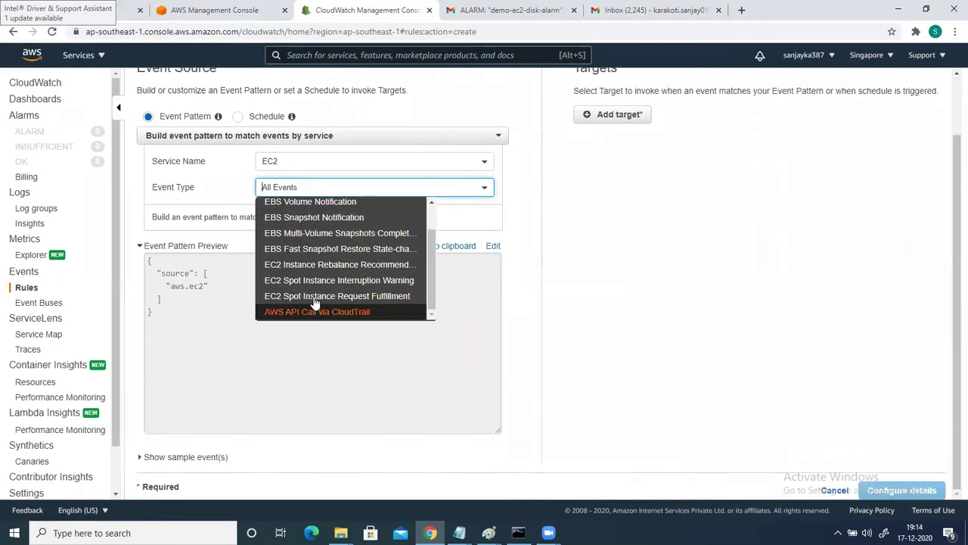
{"action": "scroll", "coordinate": [342, 285], "scroll_direction": "up", "scroll_amount": 1}
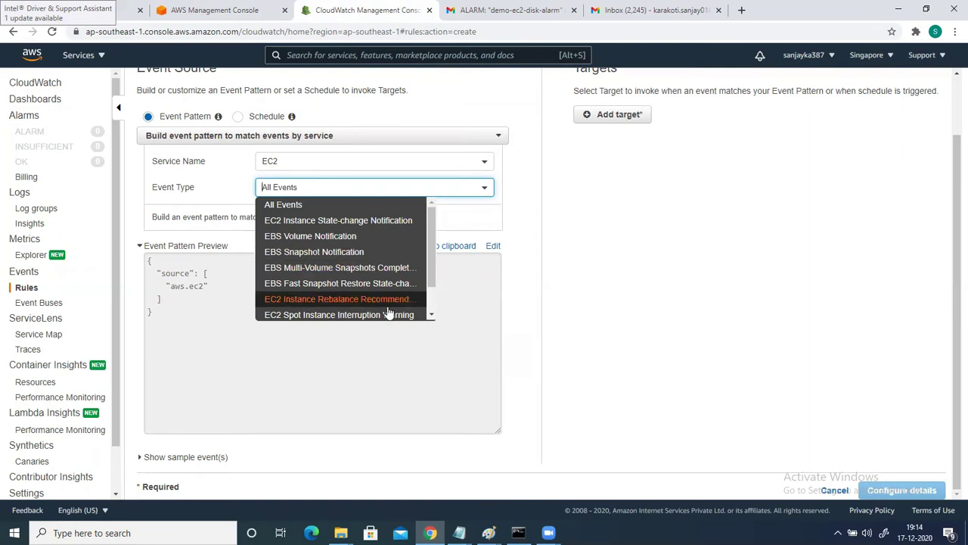
{"action": "left_click", "coordinate": [280, 205]}
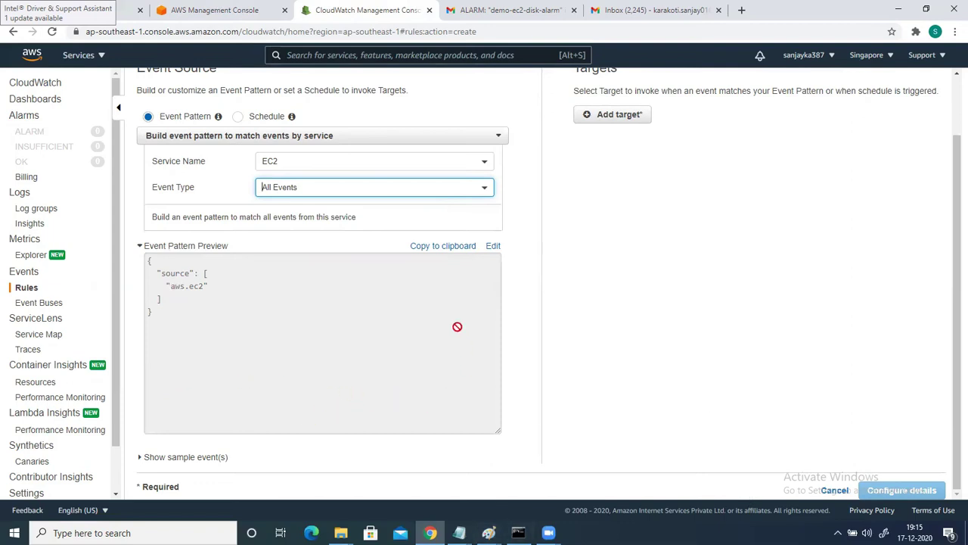
Step: Add a target to the rule and set its type to SNS topic
{"action": "scroll", "coordinate": [546, 328], "scroll_direction": "up", "scroll_amount": 1}
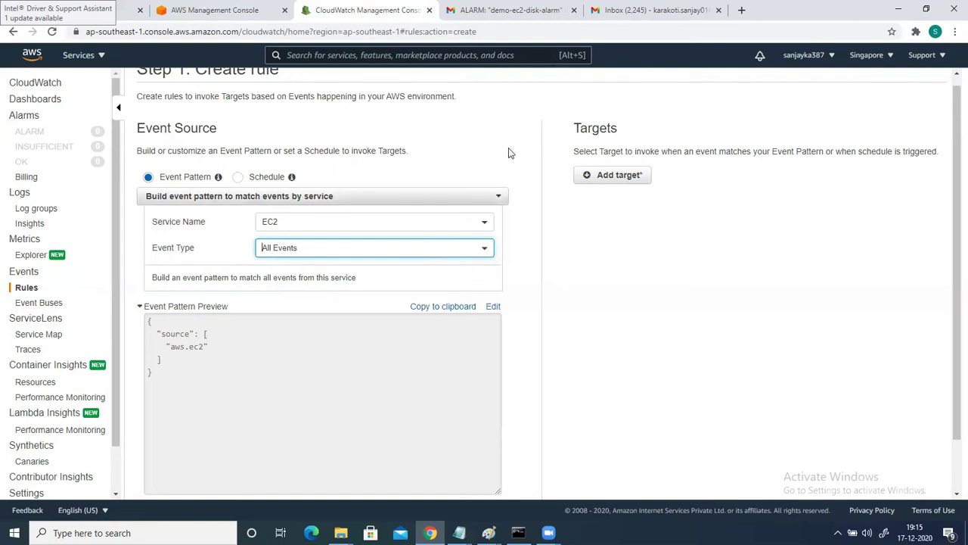
{"action": "left_click", "coordinate": [615, 175]}
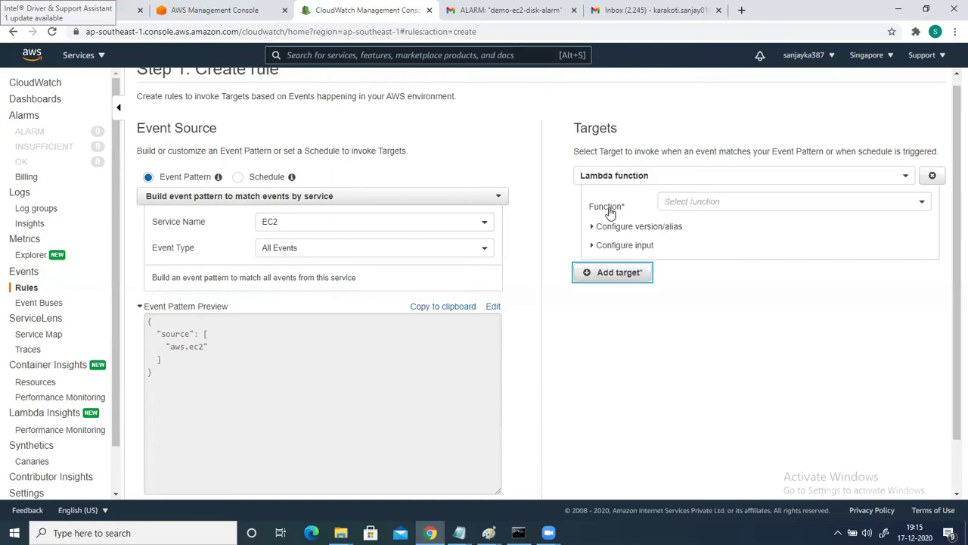
{"action": "left_click", "coordinate": [674, 202]}
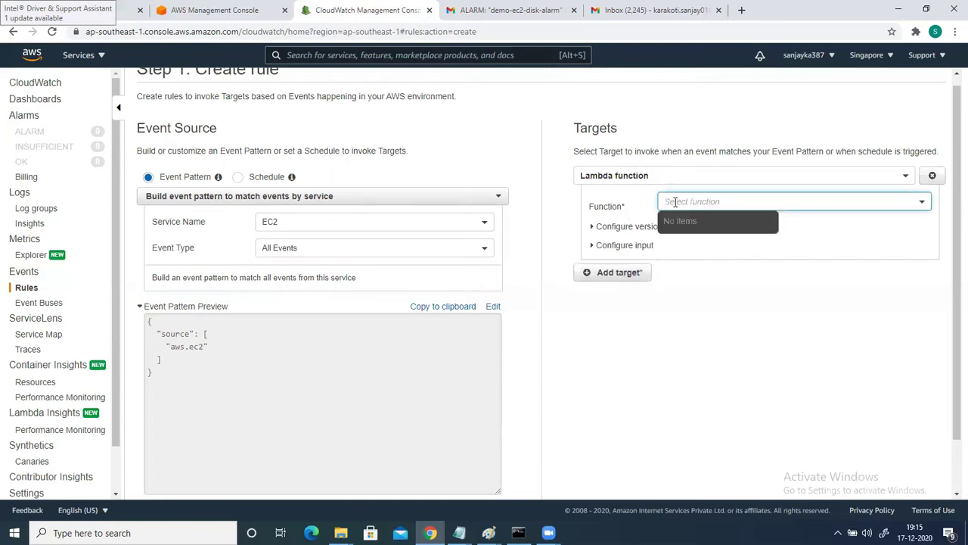
{"action": "left_click", "coordinate": [688, 175]}
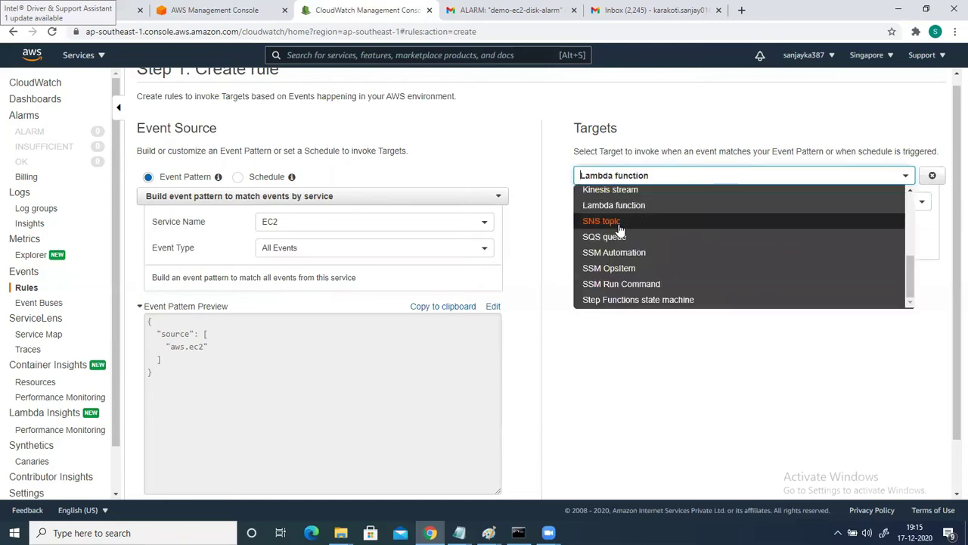
{"action": "scroll", "coordinate": [619, 229], "scroll_direction": "up", "scroll_amount": 8}
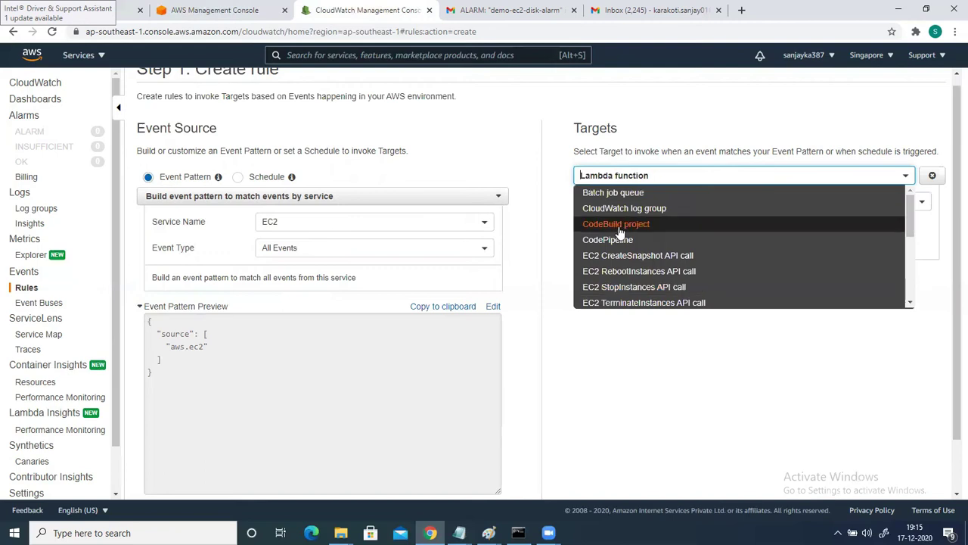
{"action": "scroll", "coordinate": [619, 229], "scroll_direction": "down", "scroll_amount": 8}
{"action": "scroll", "coordinate": [619, 231], "scroll_direction": "down", "scroll_amount": 2}
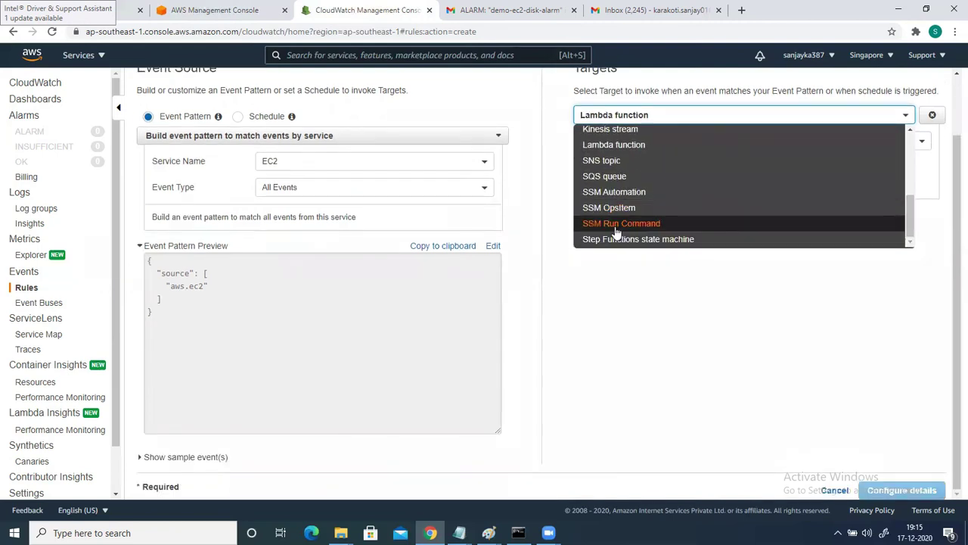
{"action": "scroll", "coordinate": [616, 231], "scroll_direction": "up", "scroll_amount": 3}
{"action": "scroll", "coordinate": [630, 207], "scroll_direction": "up", "scroll_amount": 2}
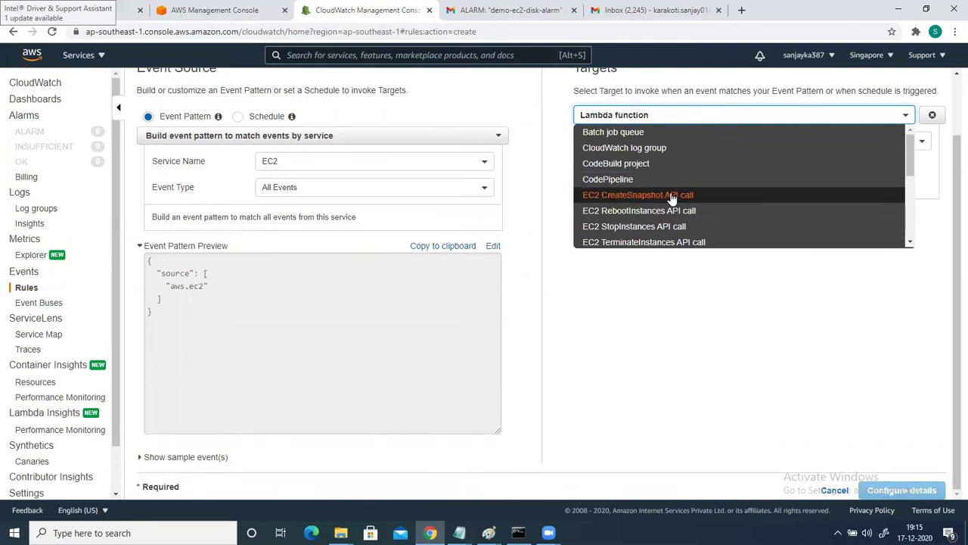
{"action": "scroll", "coordinate": [673, 181], "scroll_direction": "up", "scroll_amount": 1}
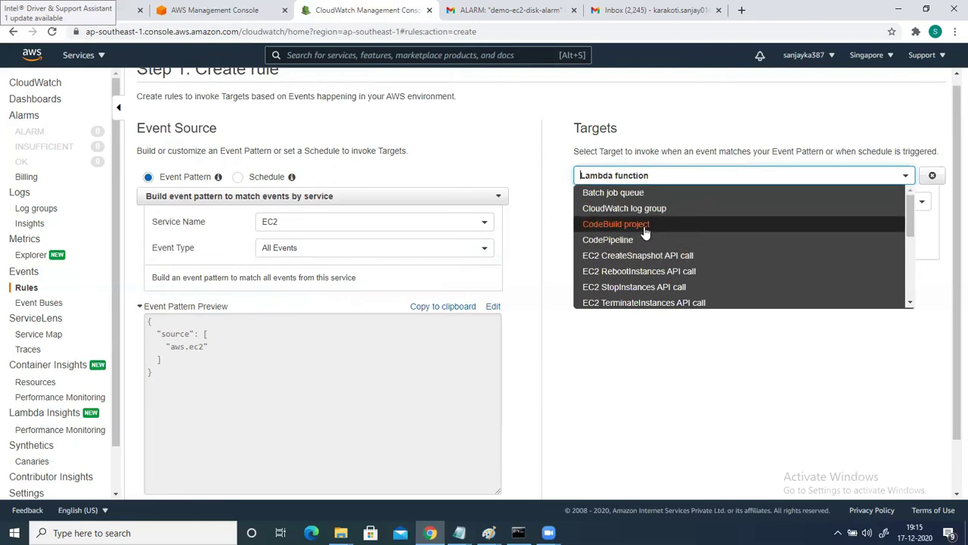
{"action": "scroll", "coordinate": [655, 240], "scroll_direction": "down", "scroll_amount": 3}
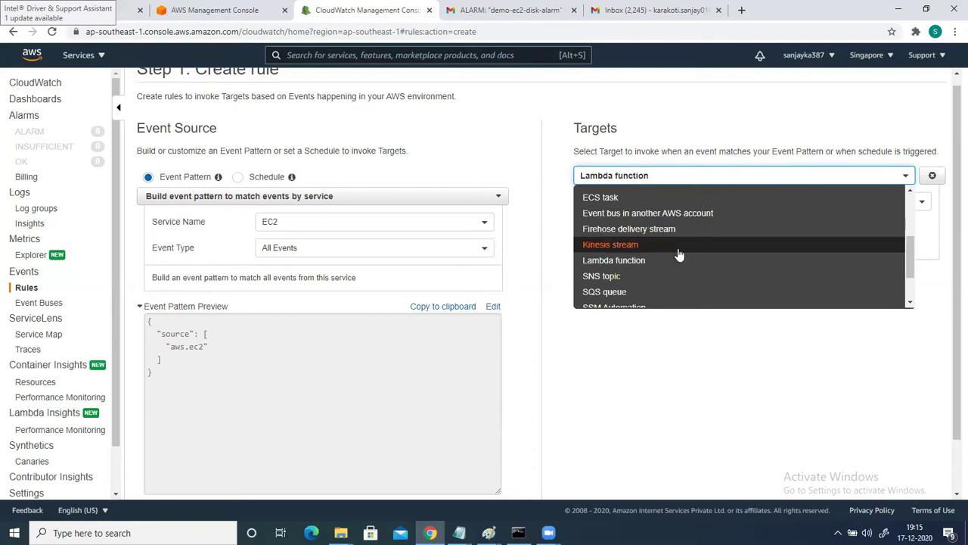
{"action": "scroll", "coordinate": [679, 253], "scroll_direction": "down", "scroll_amount": 3}
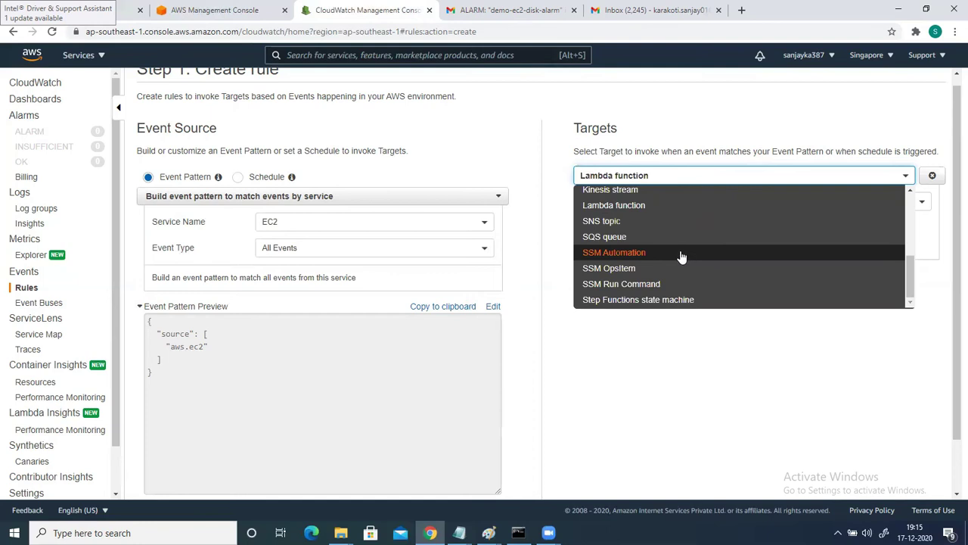
{"action": "scroll", "coordinate": [681, 257], "scroll_direction": "up", "scroll_amount": 2}
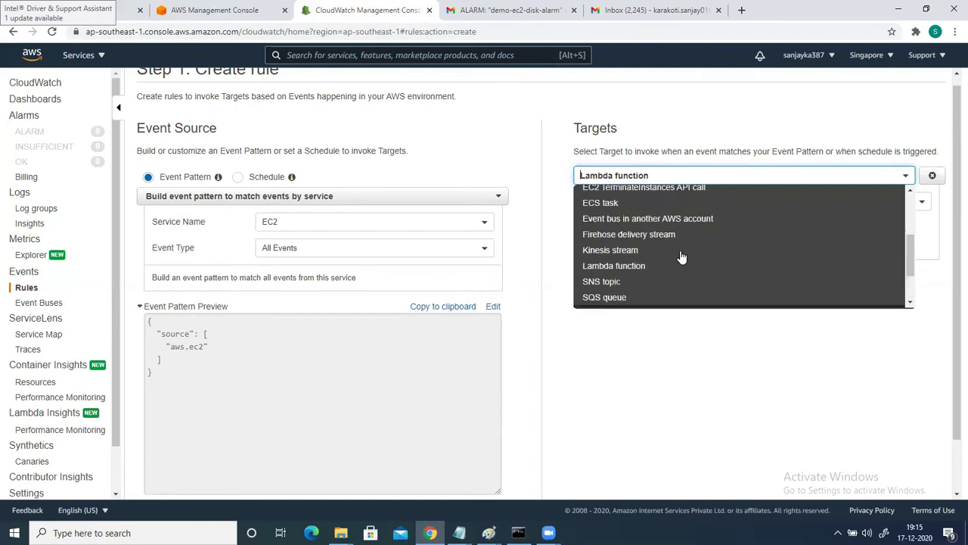
{"action": "left_click", "coordinate": [605, 284]}
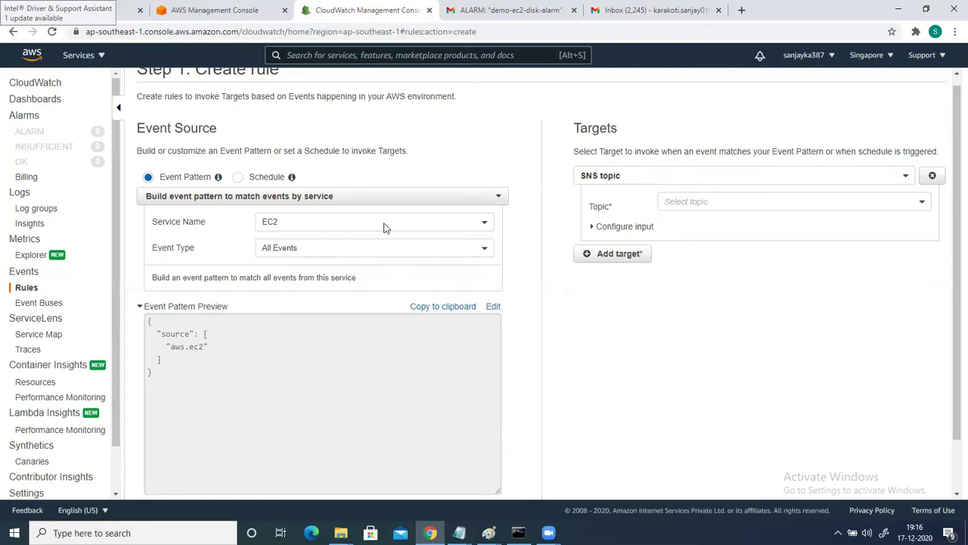
Step: Choose the topic lh-ec2-1 for the SNS target and check its input configuration options
{"action": "left_click", "coordinate": [695, 206]}
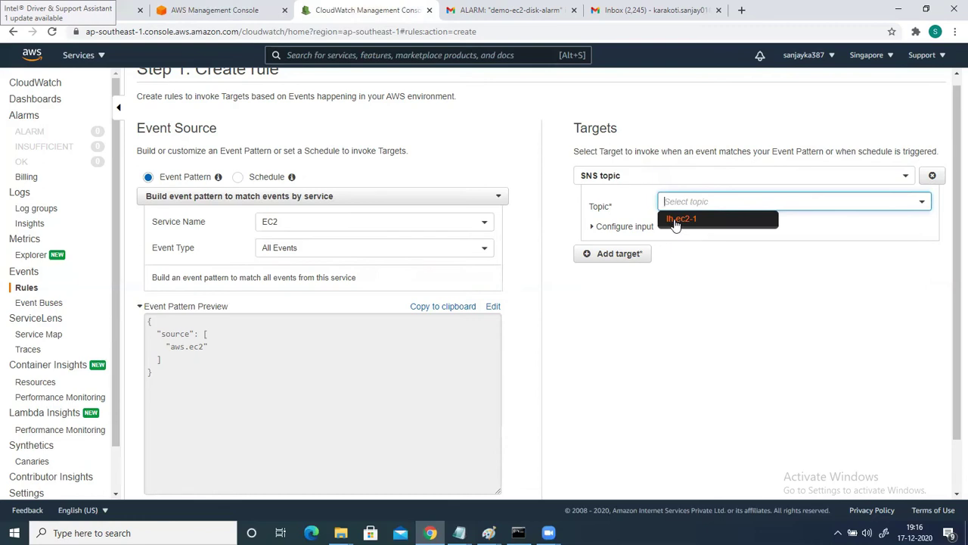
{"action": "left_click", "coordinate": [676, 222]}
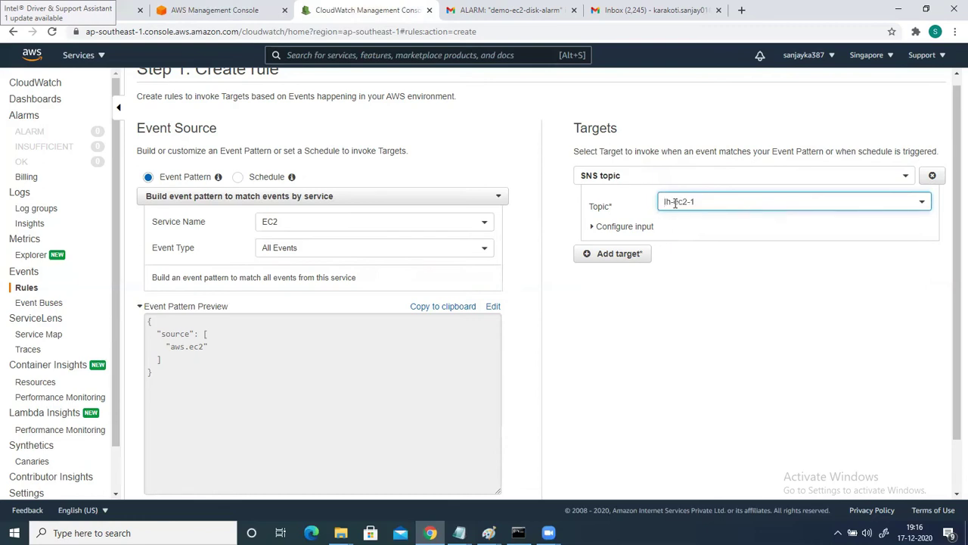
{"action": "left_click", "coordinate": [594, 229]}
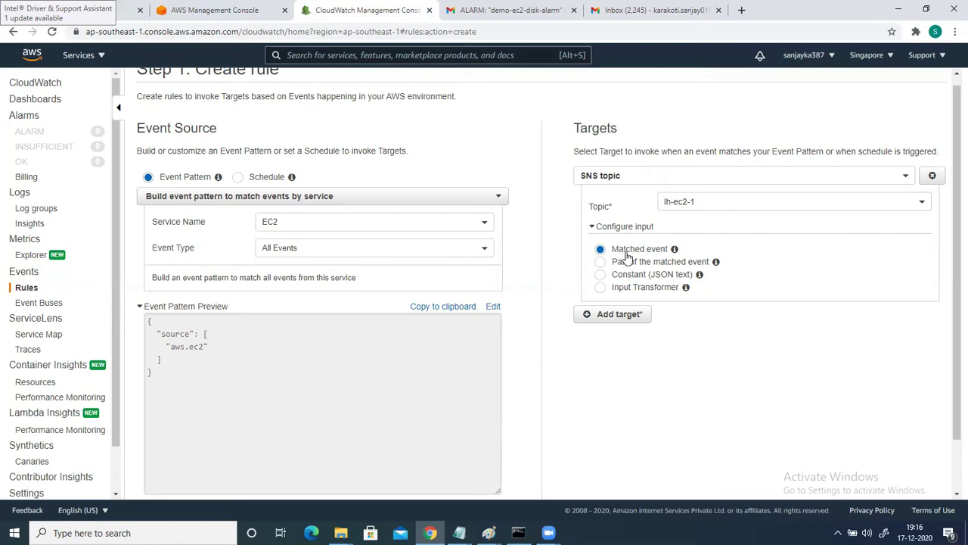
{"action": "left_click", "coordinate": [592, 227]}
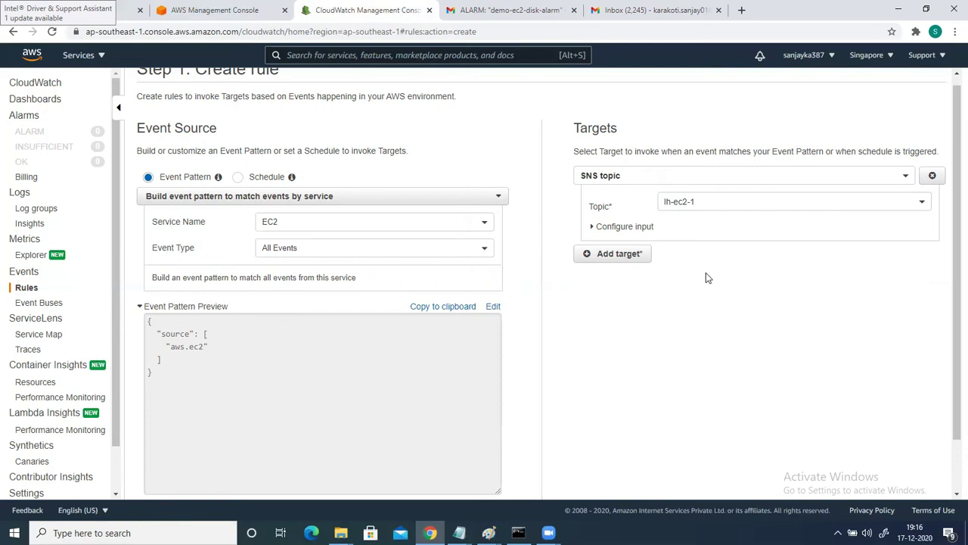
Step: Create the rule with the name ec2-event and select it in the rules list
{"action": "left_click_drag", "start_coordinate": [951, 267], "coordinate": [951, 364]}
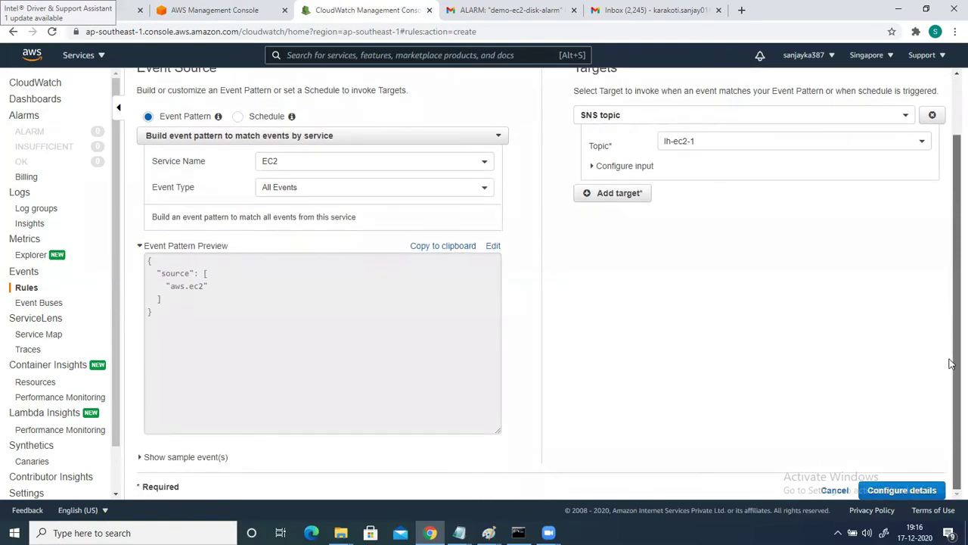
{"action": "left_click", "coordinate": [917, 493]}
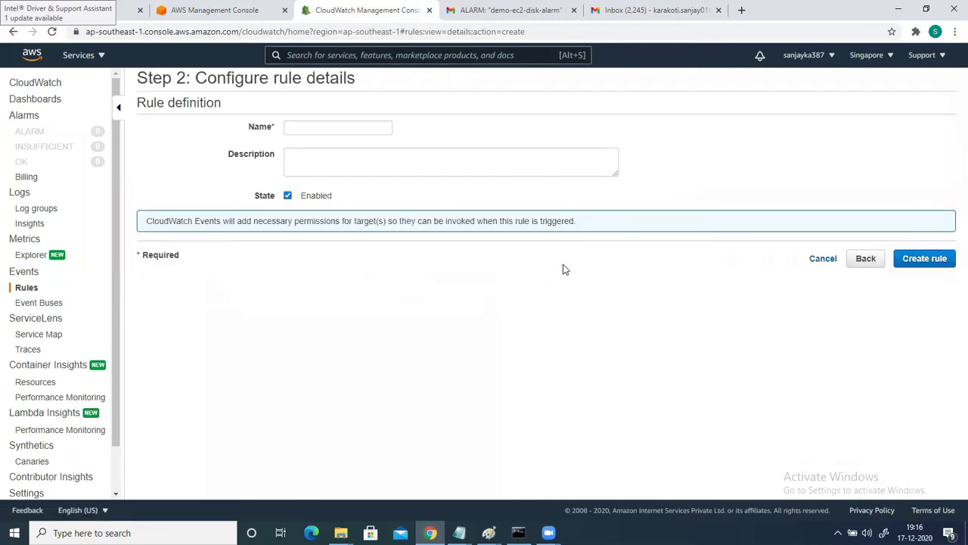
{"action": "left_click", "coordinate": [310, 130]}
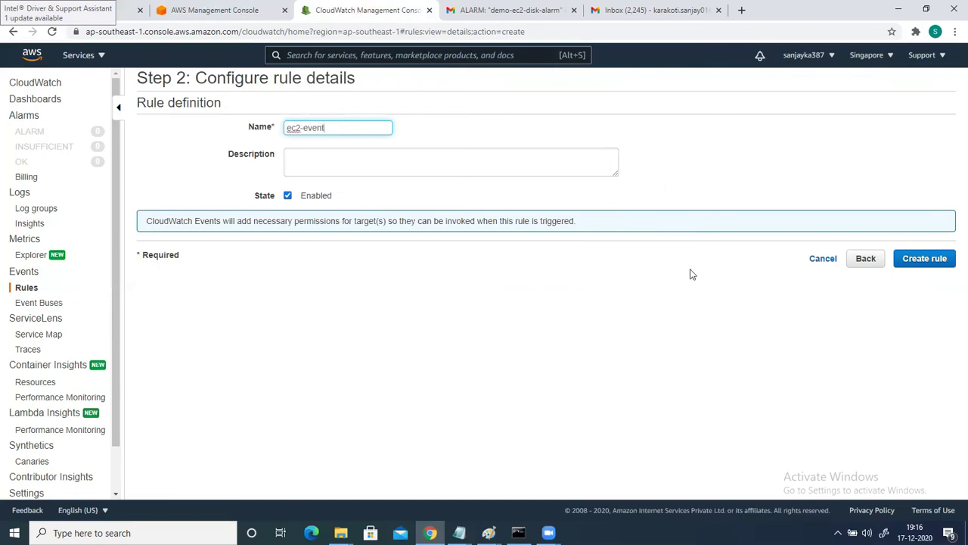
{"action": "left_click", "coordinate": [926, 260]}
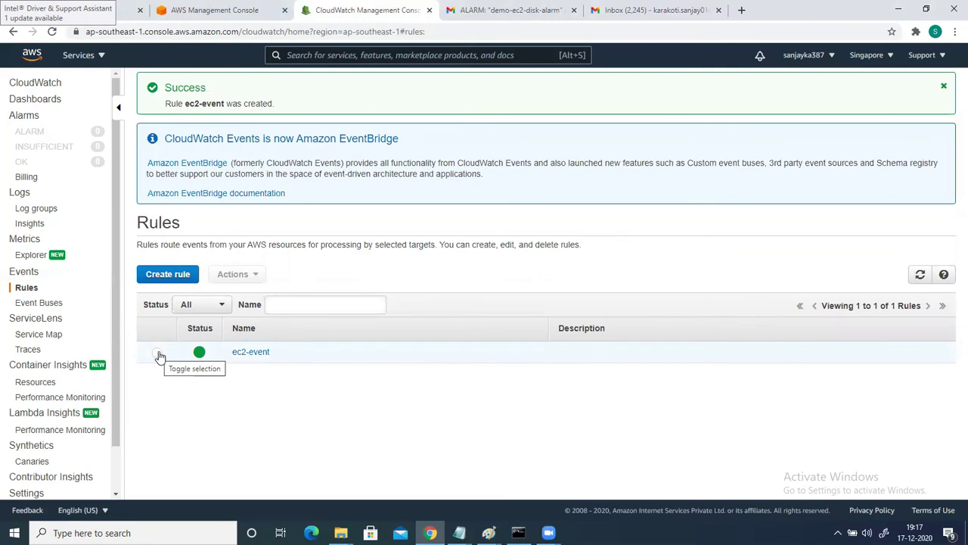
{"action": "left_click", "coordinate": [157, 354]}
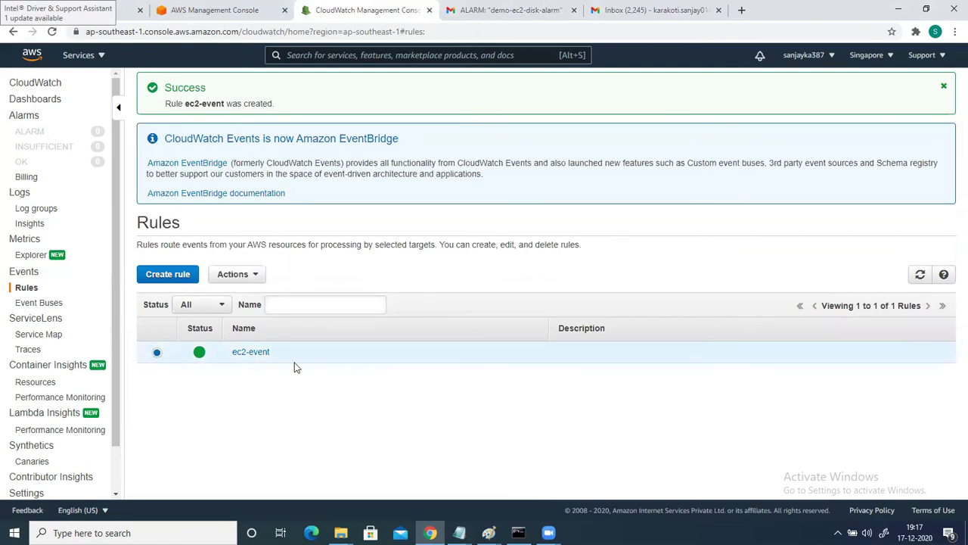
Step: Switch from the CloudWatch rules to the EC2 service and open its list of instances
{"action": "left_click", "coordinate": [110, 12]}
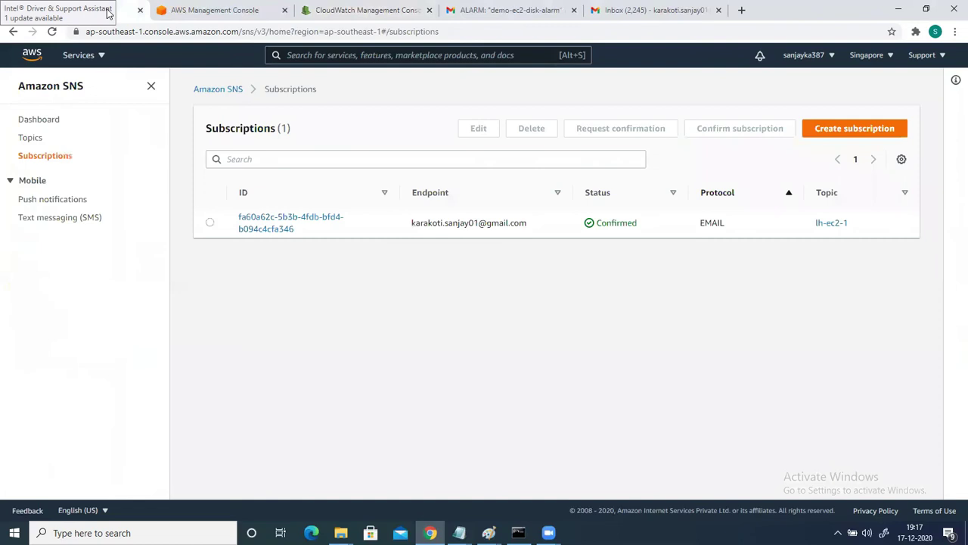
{"action": "left_click", "coordinate": [83, 55]}
{"action": "left_click", "coordinate": [295, 131]}
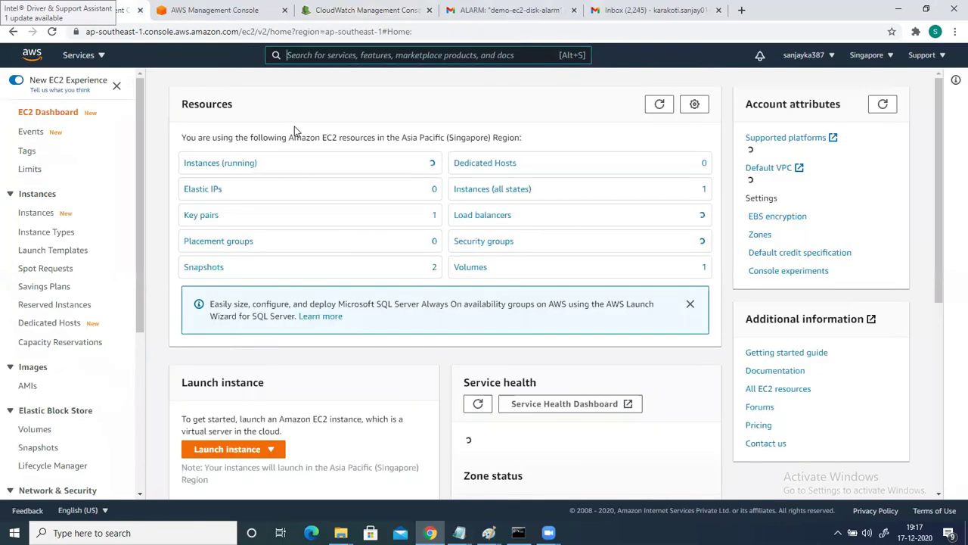
{"action": "left_click", "coordinate": [45, 217]}
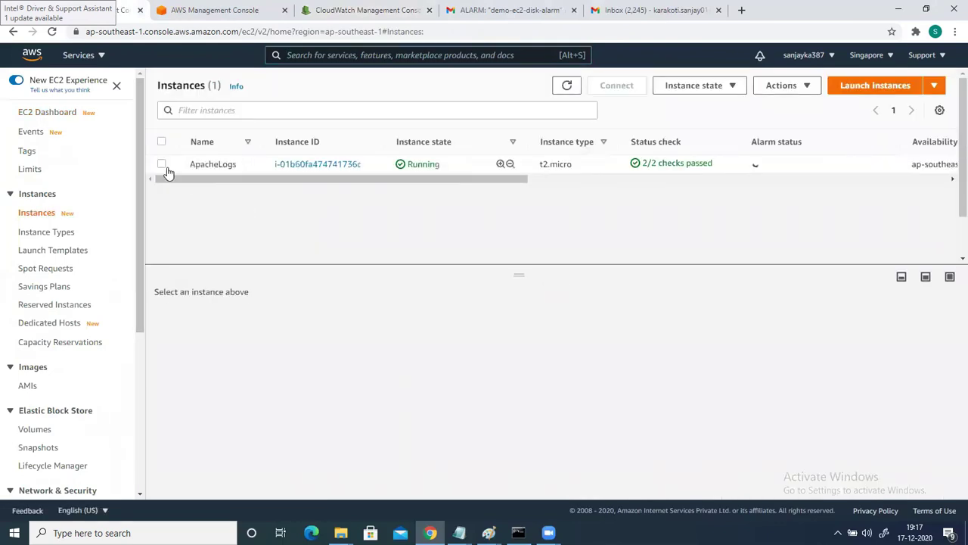
Step: Reboot the ApacheLogs instance to trigger an EC2 event
{"action": "left_click", "coordinate": [161, 165]}
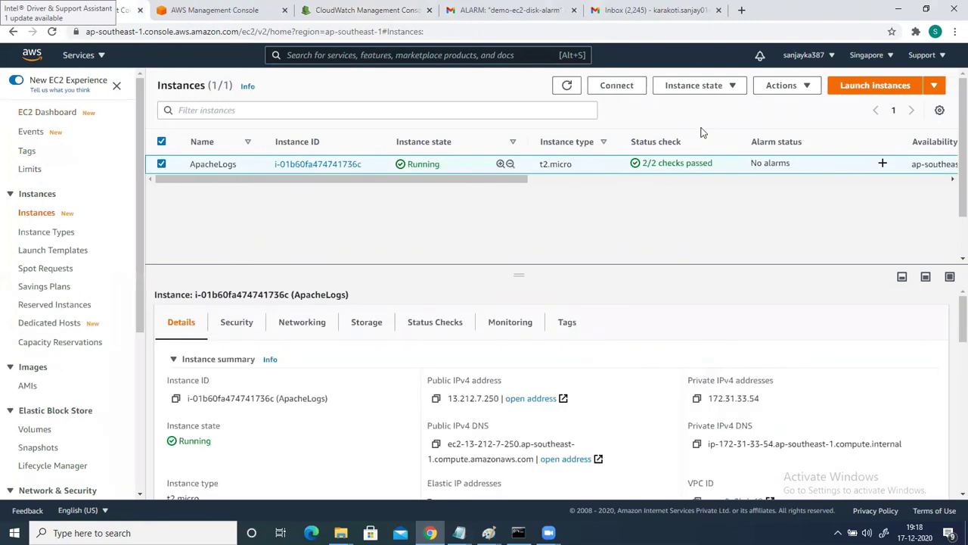
{"action": "left_click", "coordinate": [703, 88]}
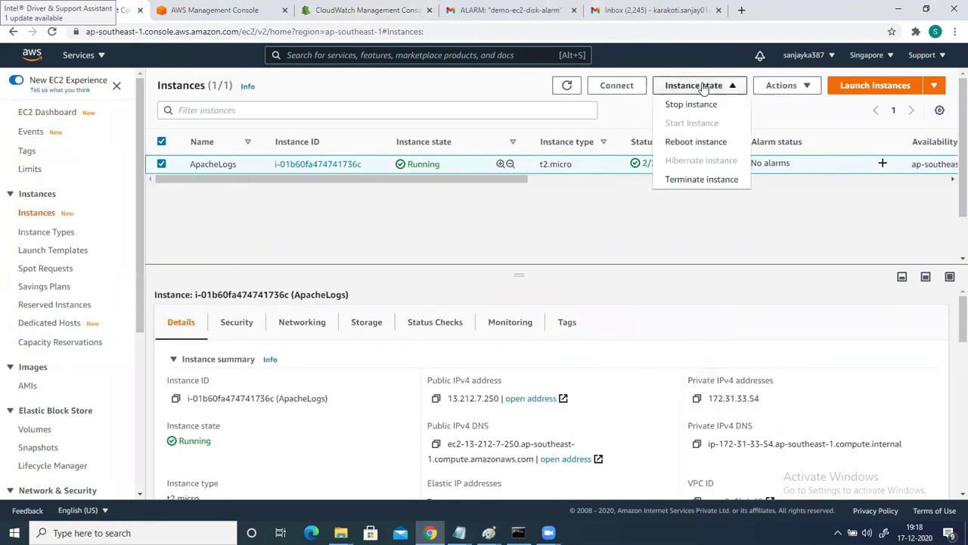
{"action": "left_click", "coordinate": [699, 144]}
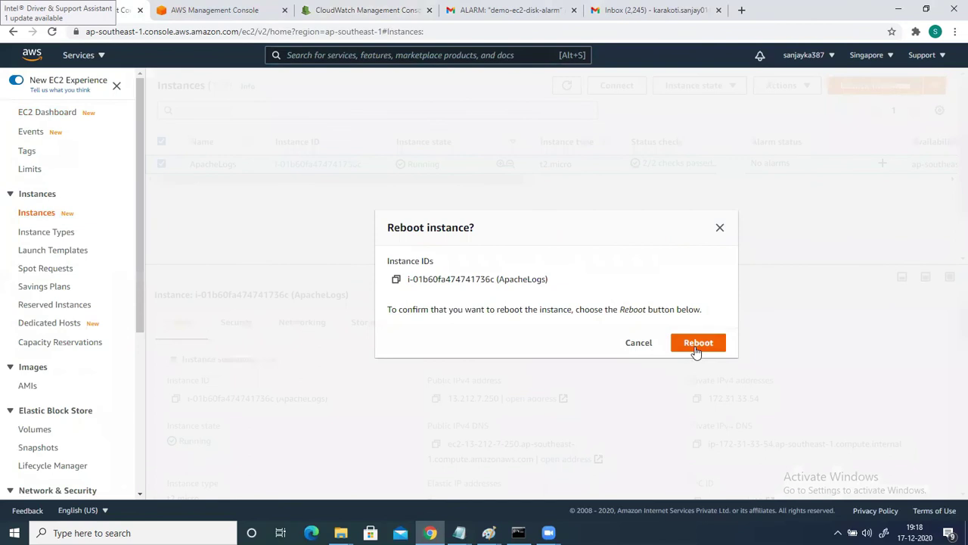
{"action": "left_click", "coordinate": [695, 346]}
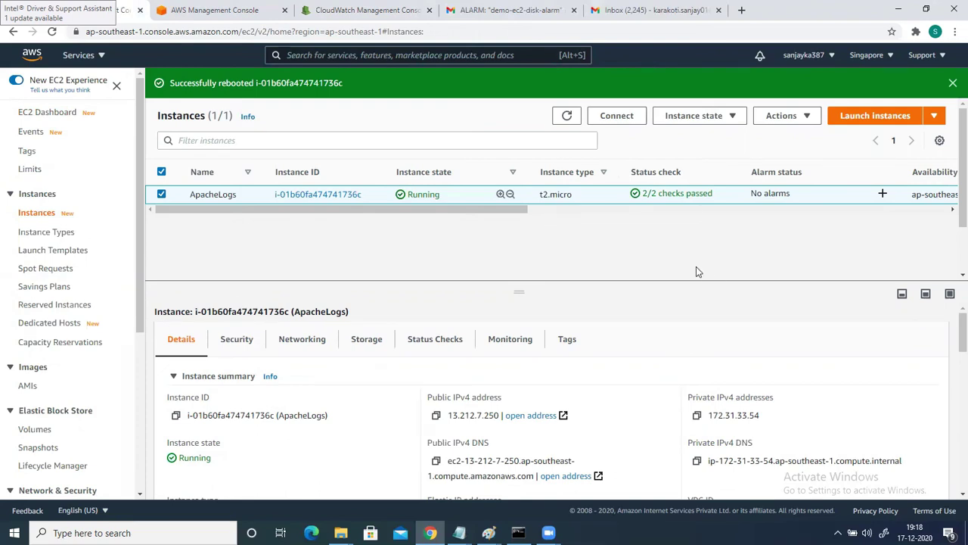
Step: Switch to the Gmail inbox and open the AWS Notification Message conversation from lh-ec2-1 to check for event notifications
{"action": "left_click", "coordinate": [640, 11]}
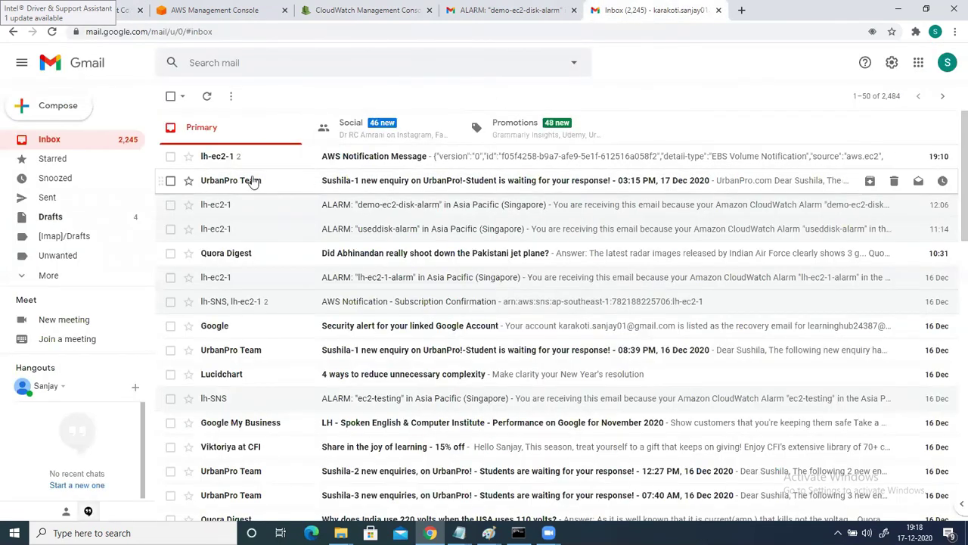
{"action": "left_click", "coordinate": [365, 156]}
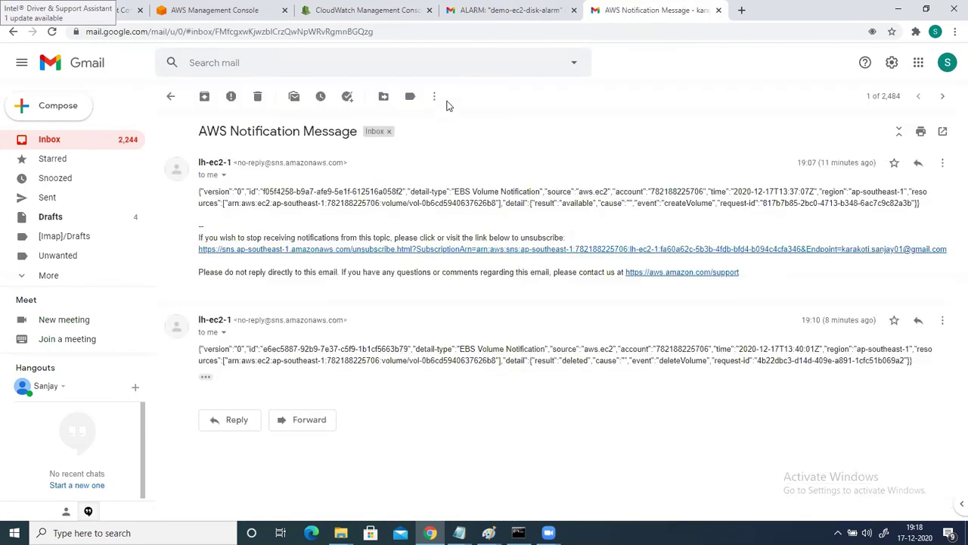